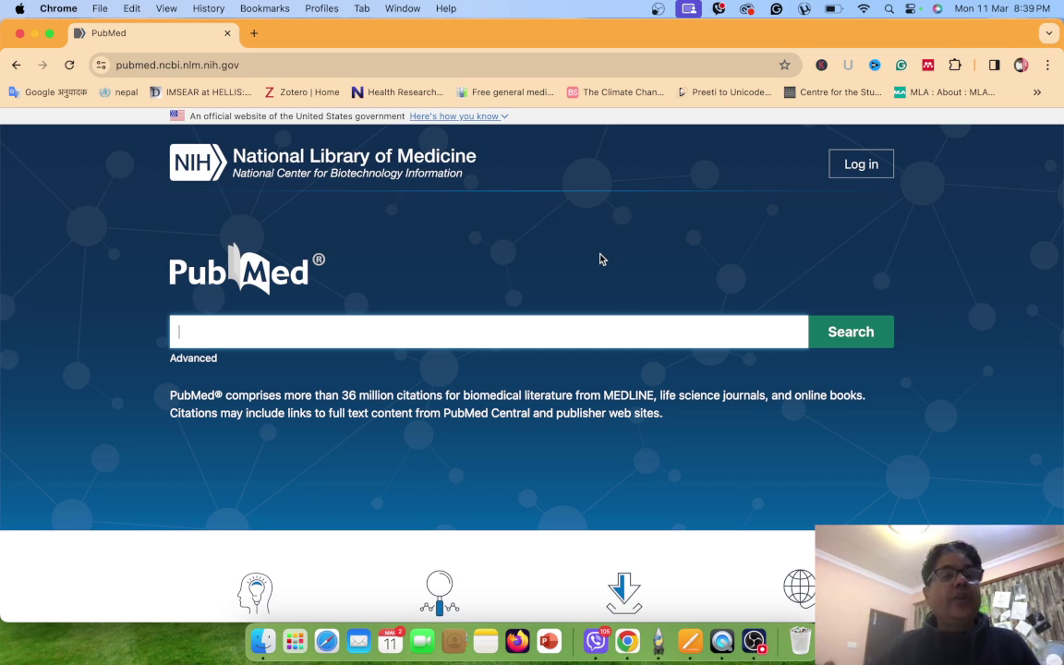
Enlarge the page zoom and go to PubMed's Advanced Search Builder
{"action": "key", "text": "super+equal"}
{"action": "left_click", "coordinate": [104, 423]}
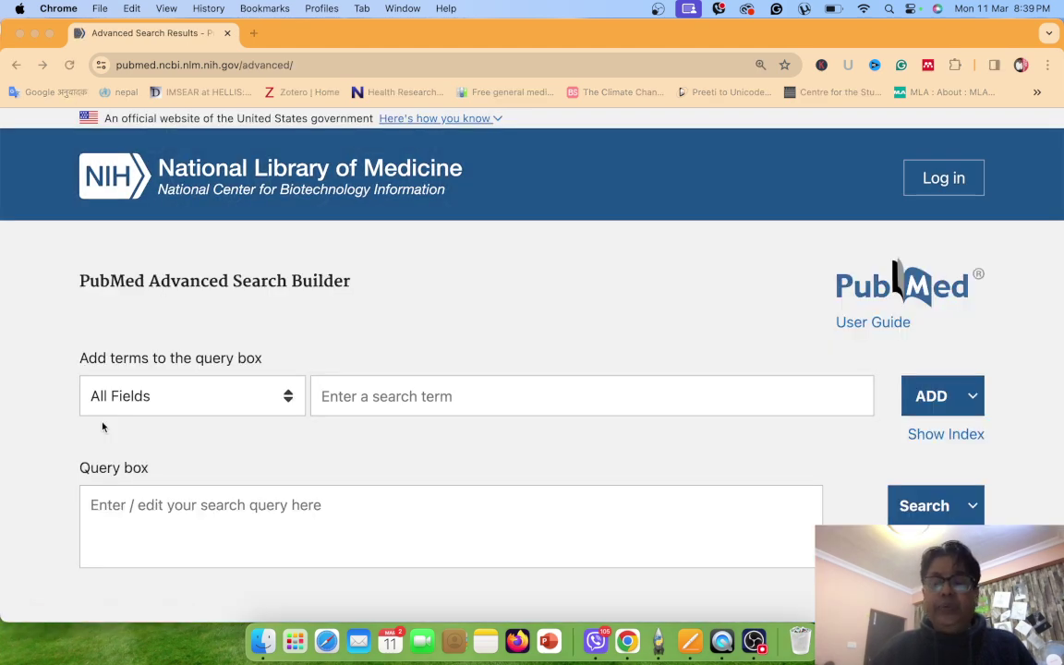
{"action": "left_click", "coordinate": [103, 426]}
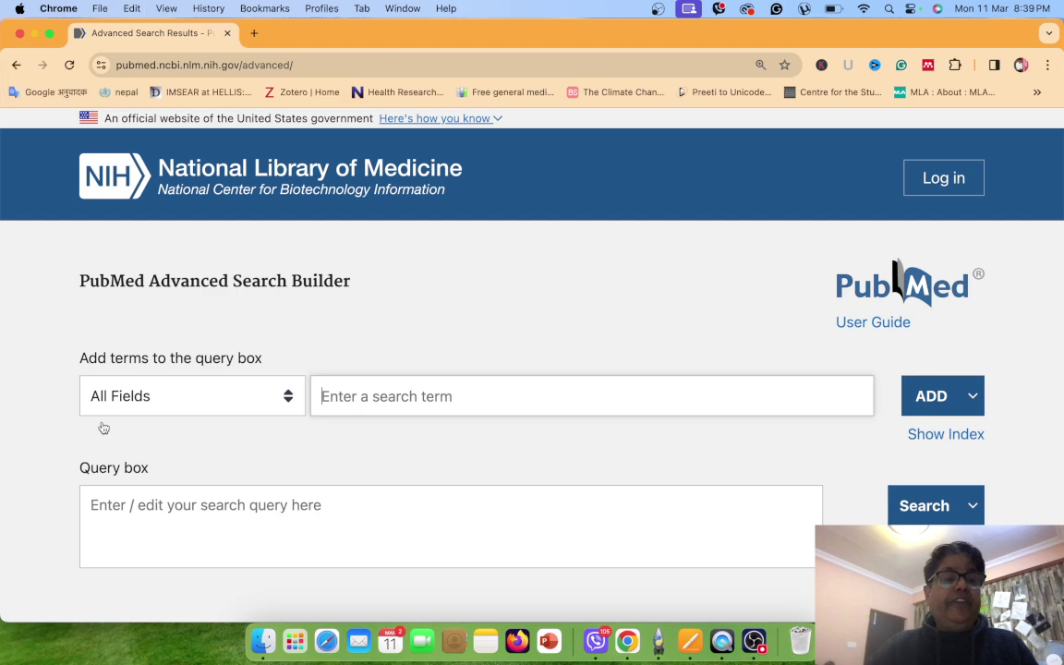
{"action": "key", "text": "super+minus"}
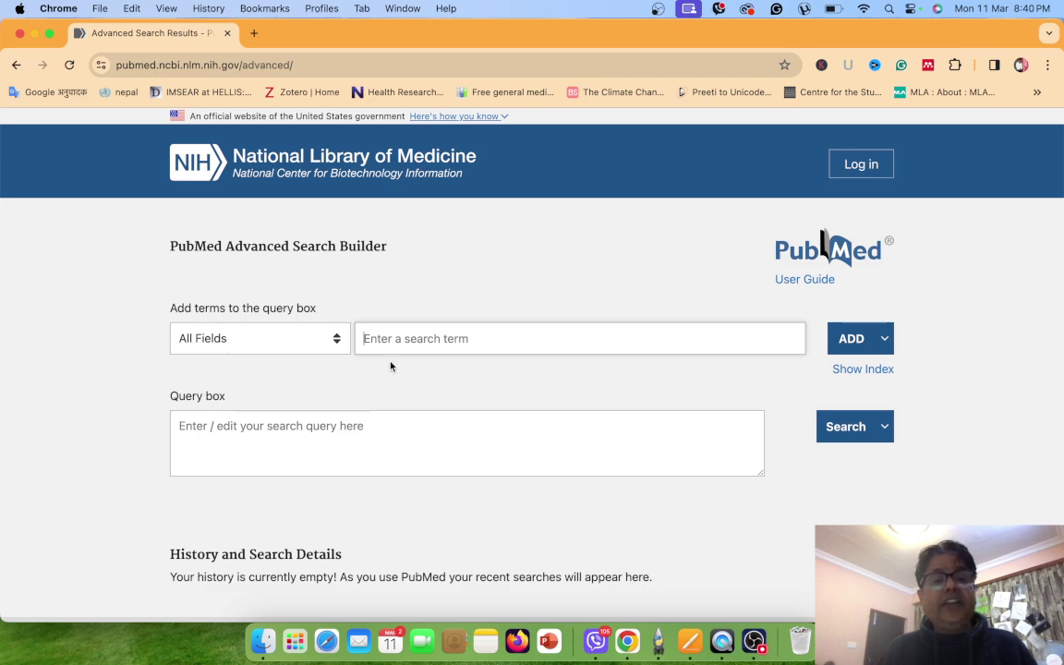
{"action": "left_click", "coordinate": [473, 346]}
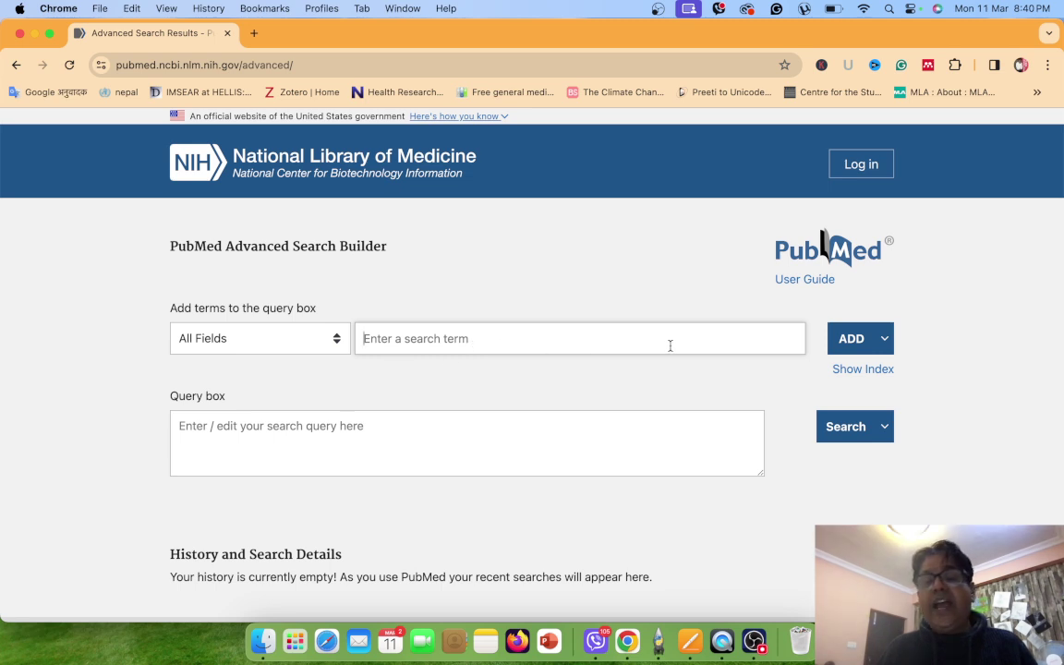
{"action": "left_click", "coordinate": [880, 339]}
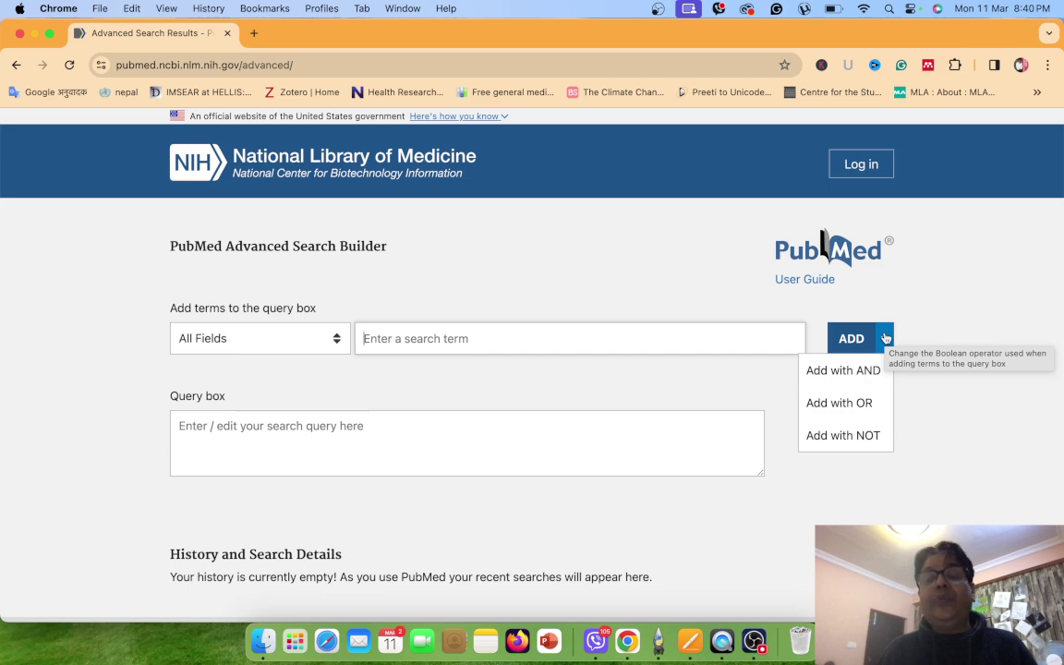
{"action": "left_click", "coordinate": [885, 339]}
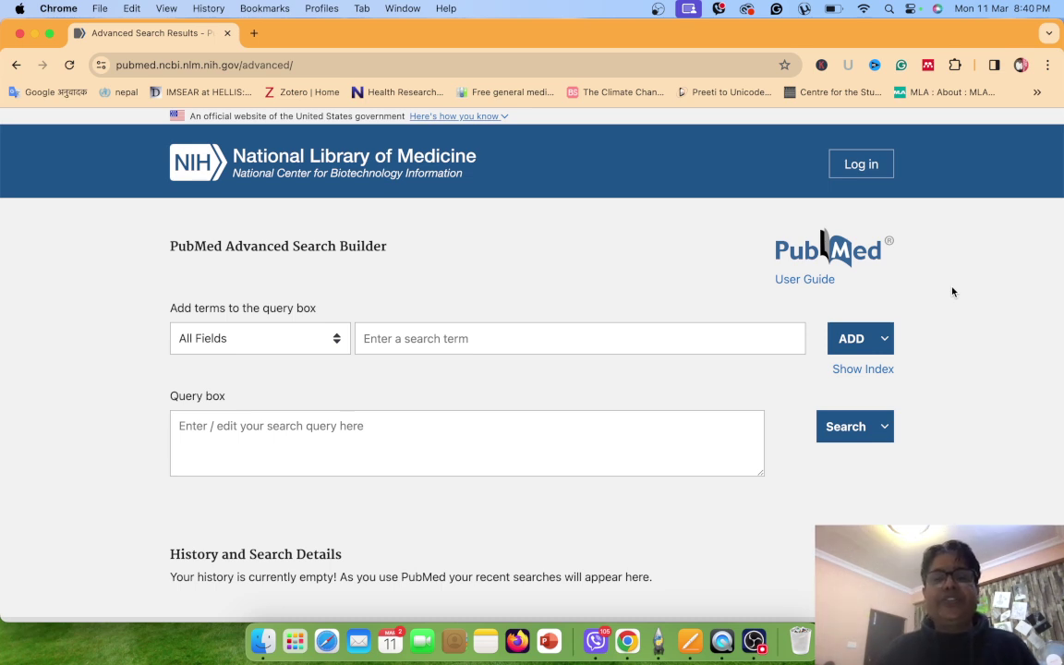
Add 'dengue fever', then 'India' with AND, and enter 'Nepal' as the next term
{"action": "left_click", "coordinate": [645, 337]}
{"action": "type", "text": "dengue "}
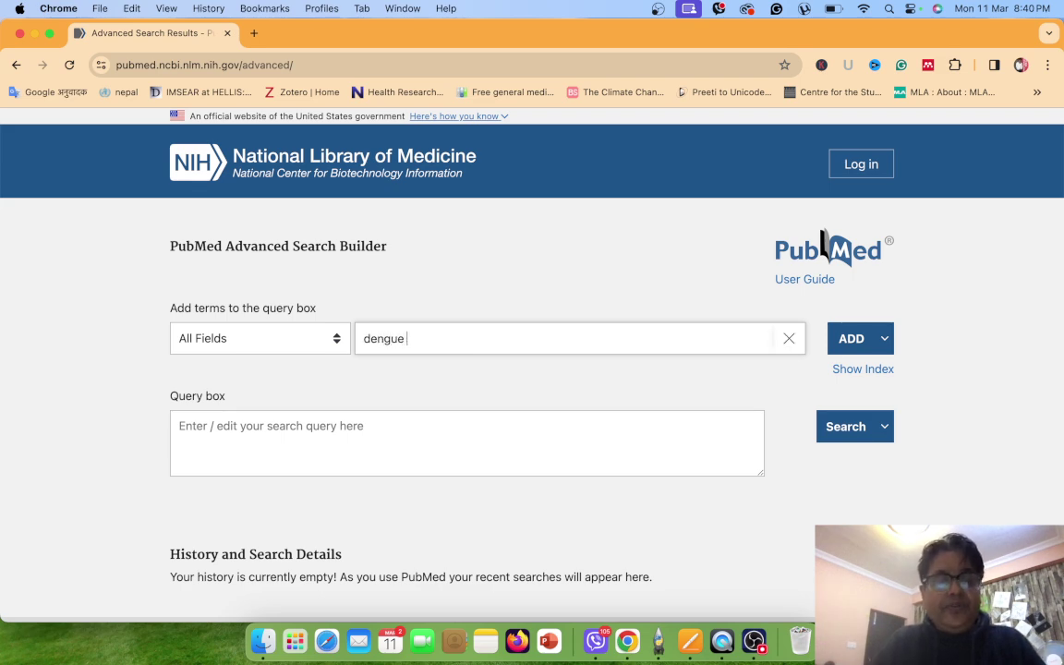
{"action": "type", "text": "fever"}
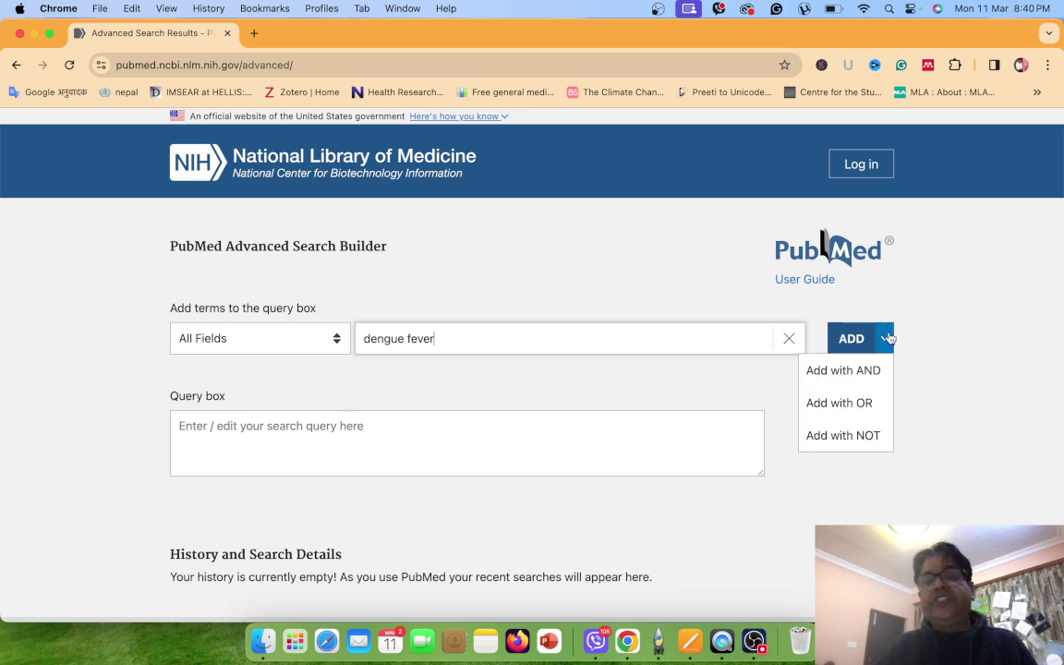
{"action": "left_click", "coordinate": [847, 341]}
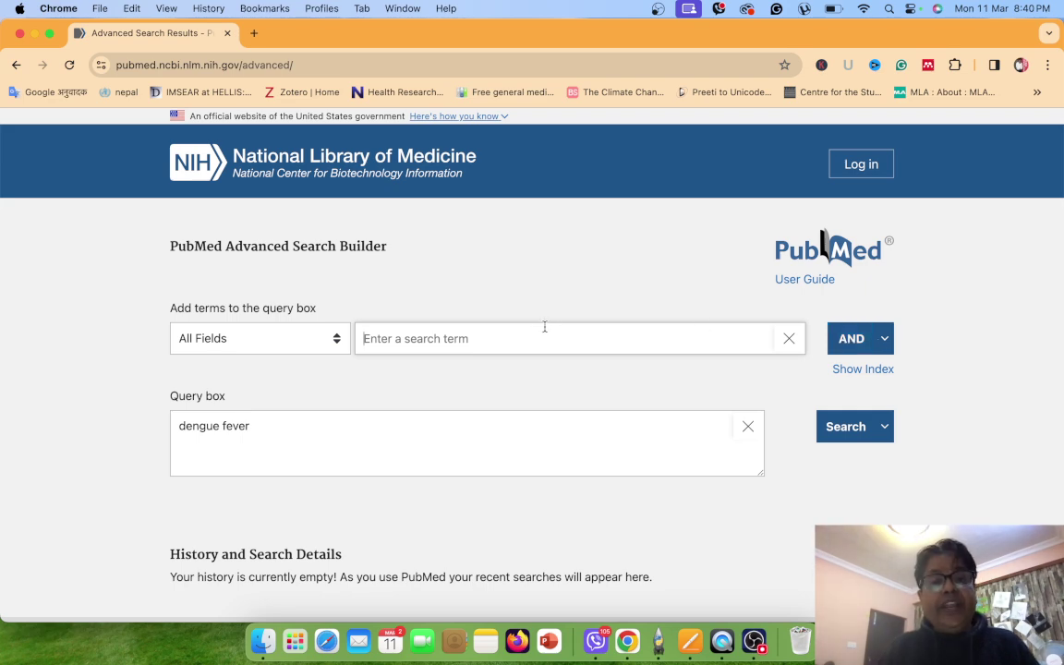
{"action": "type", "text": "India"}
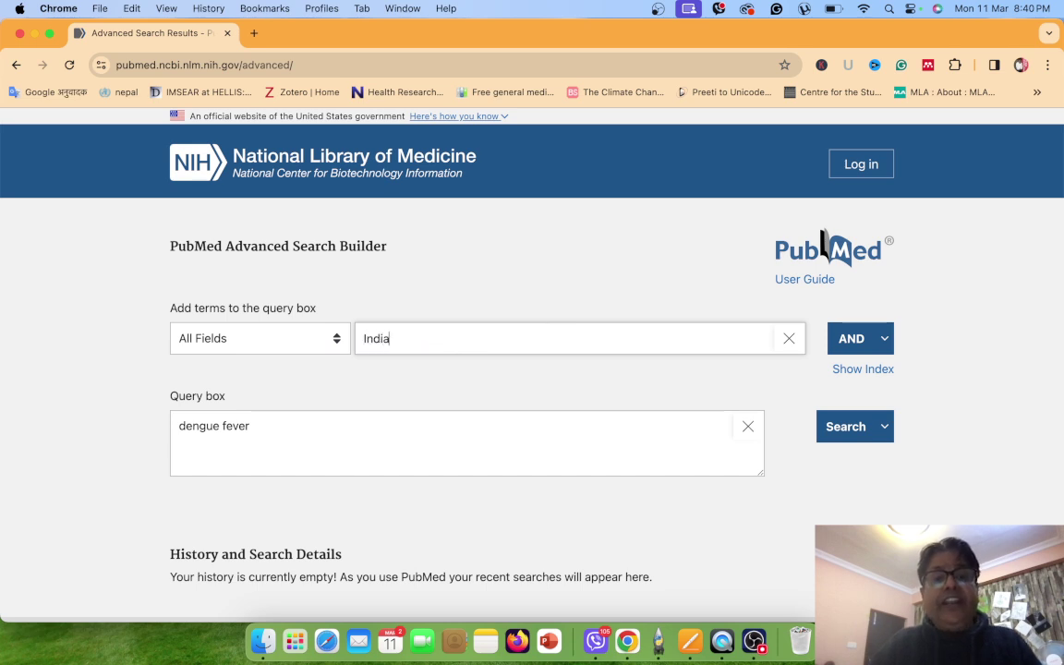
{"action": "left_click", "coordinate": [856, 339]}
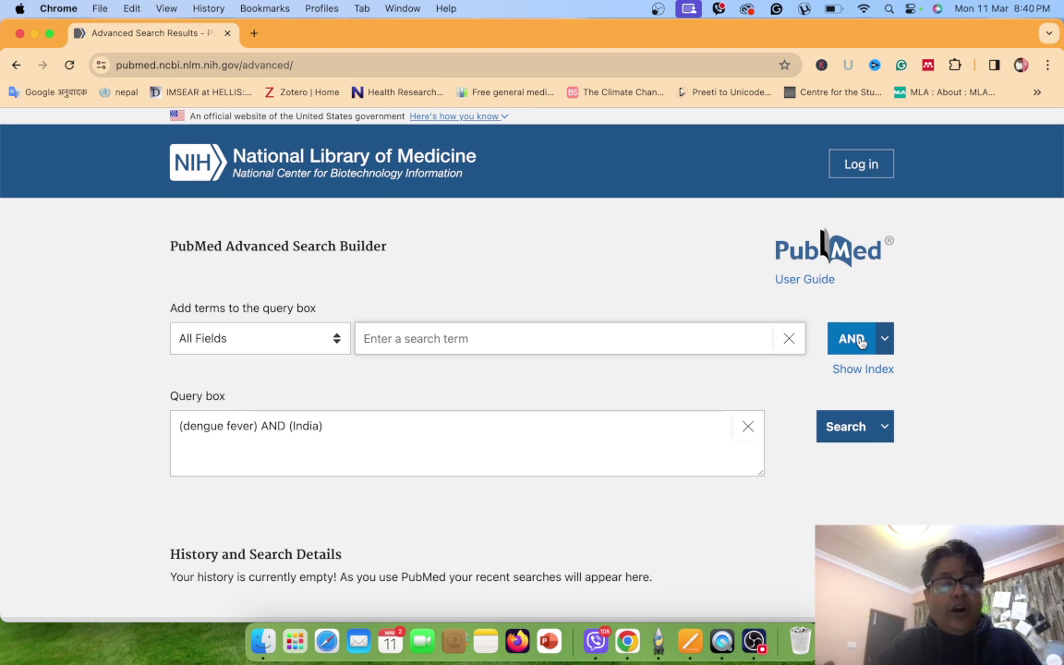
{"action": "type", "text": "Nepal"}
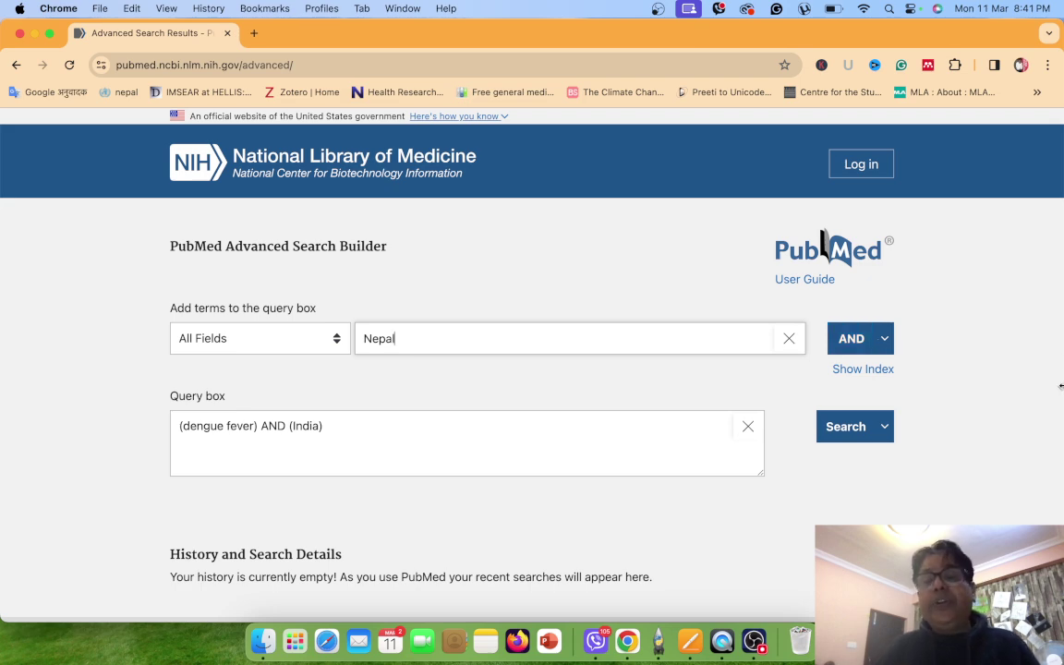
Join Nepal with OR, making the query ((dengue fever) AND (India)) OR (Nepal)
{"action": "left_click", "coordinate": [885, 339]}
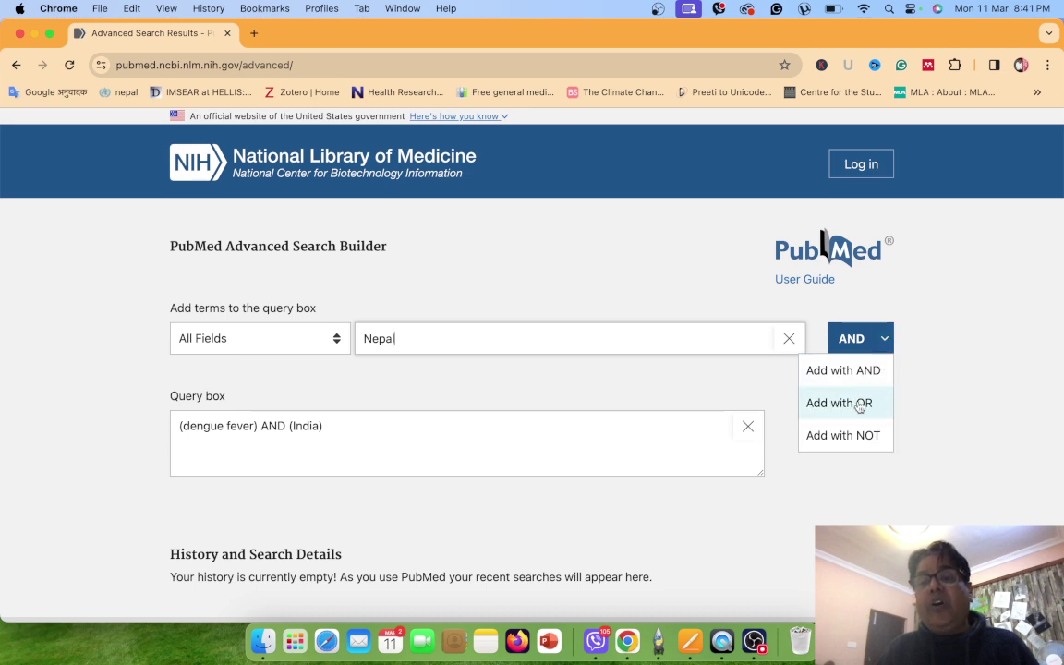
{"action": "left_click", "coordinate": [800, 404]}
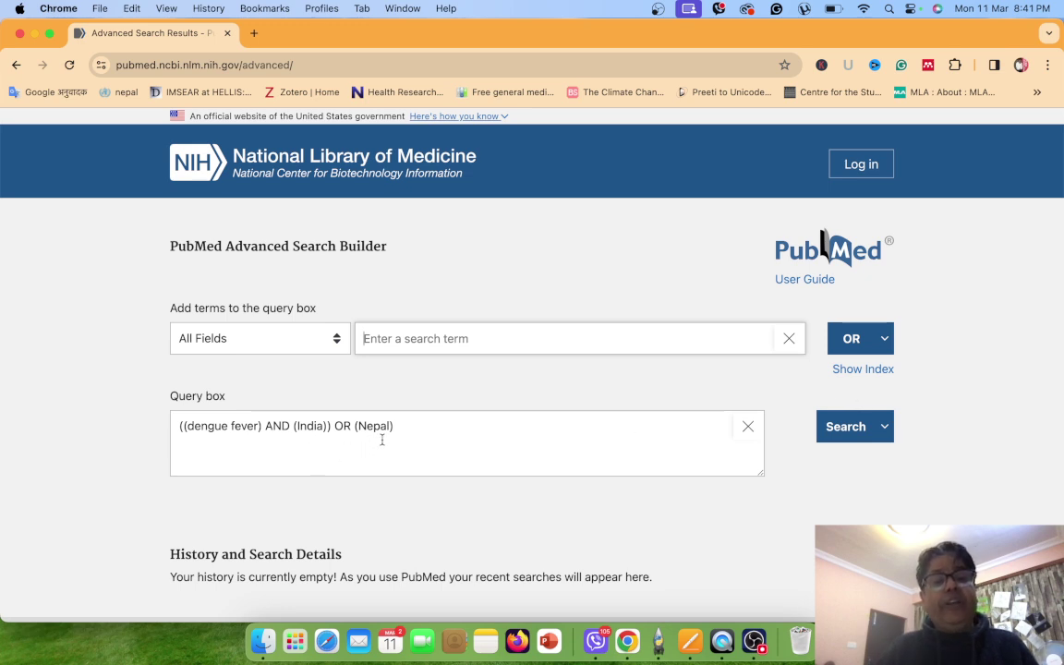
{"action": "left_click_drag", "start_coordinate": [186, 426], "coordinate": [325, 426]}
{"action": "left_click", "coordinate": [295, 426]}
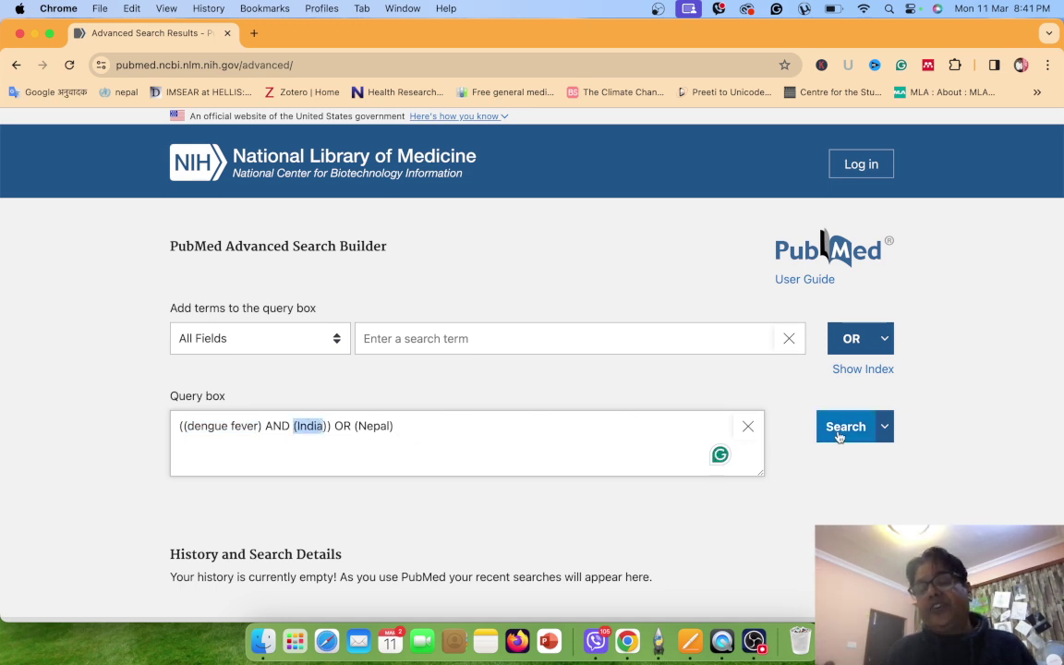
{"action": "left_click", "coordinate": [885, 428]}
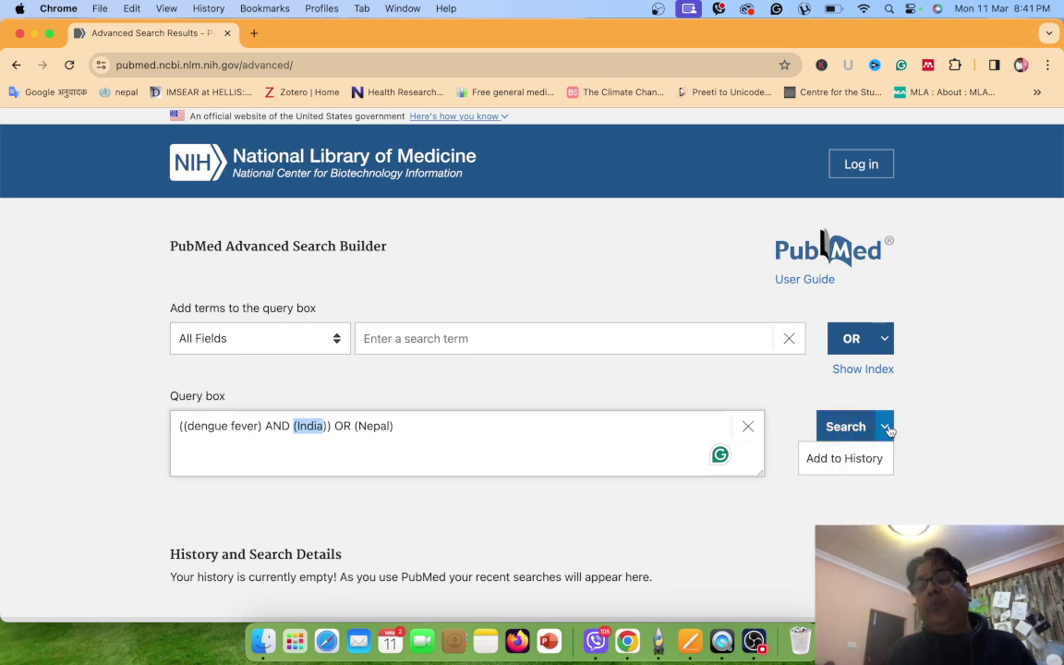
Save the query to history as search #1 and open its 30,348 results
{"action": "left_click", "coordinate": [853, 462]}
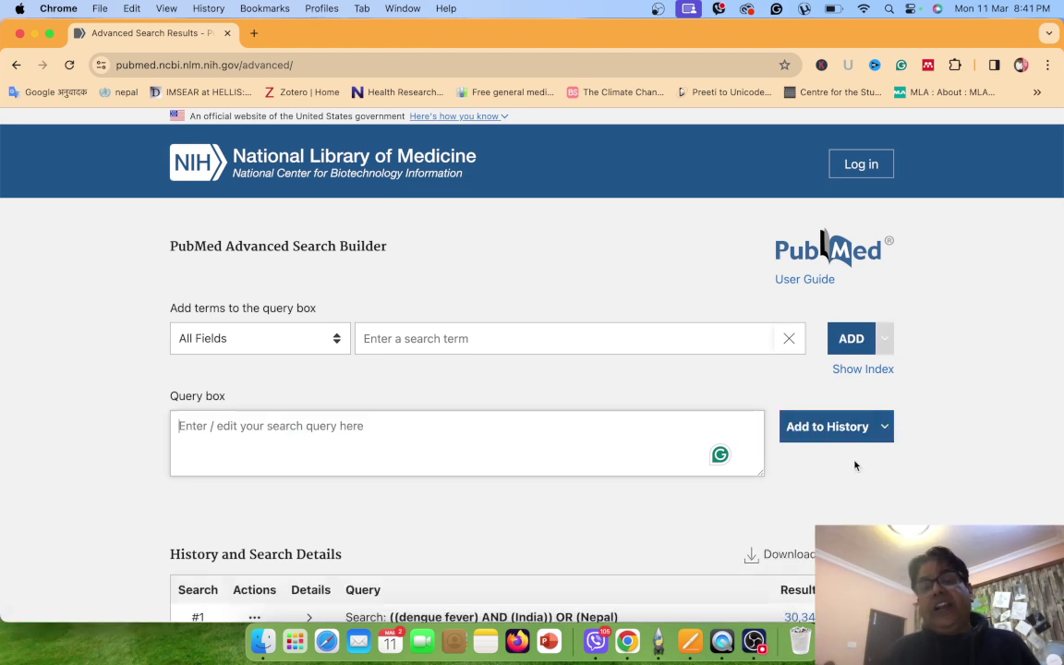
{"action": "scroll", "coordinate": [856, 465], "scroll_direction": "down", "scroll_amount": 5}
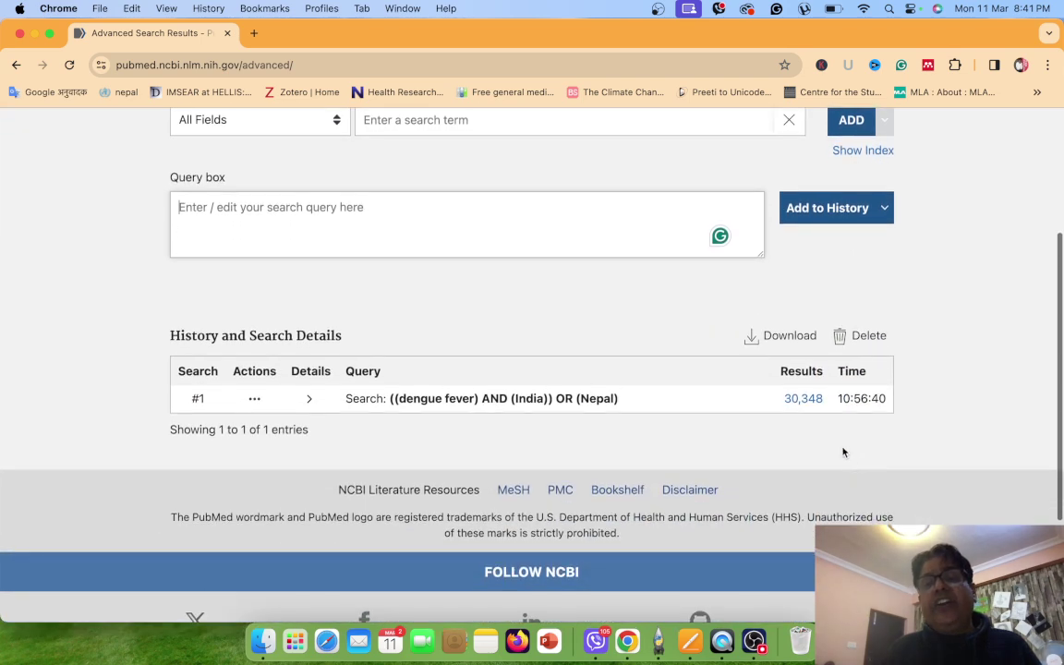
{"action": "left_click", "coordinate": [802, 403]}
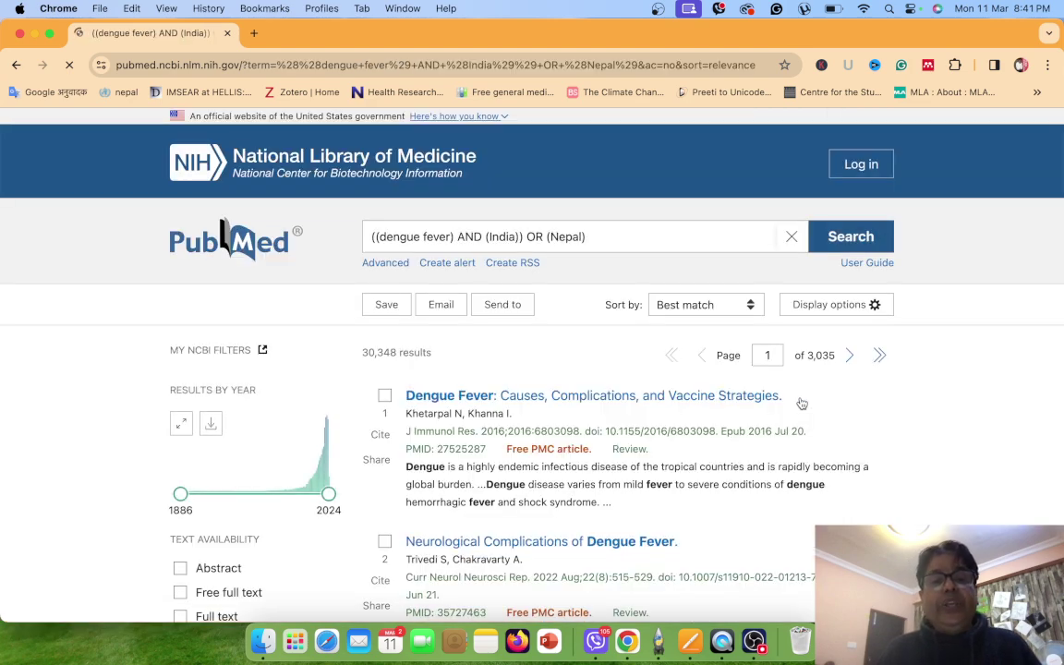
Scroll through the first results of the 30,348-article list and back to the top
{"action": "scroll", "coordinate": [761, 475], "scroll_direction": "down", "scroll_amount": 1}
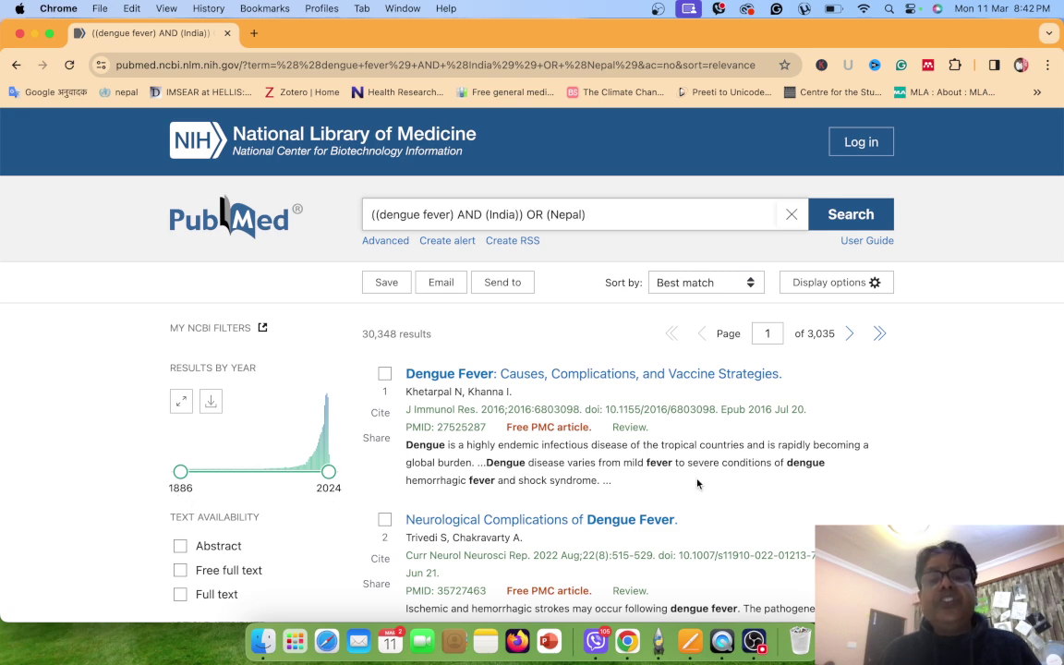
{"action": "scroll", "coordinate": [694, 480], "scroll_direction": "down", "scroll_amount": 5}
{"action": "scroll", "coordinate": [698, 478], "scroll_direction": "down", "scroll_amount": 6}
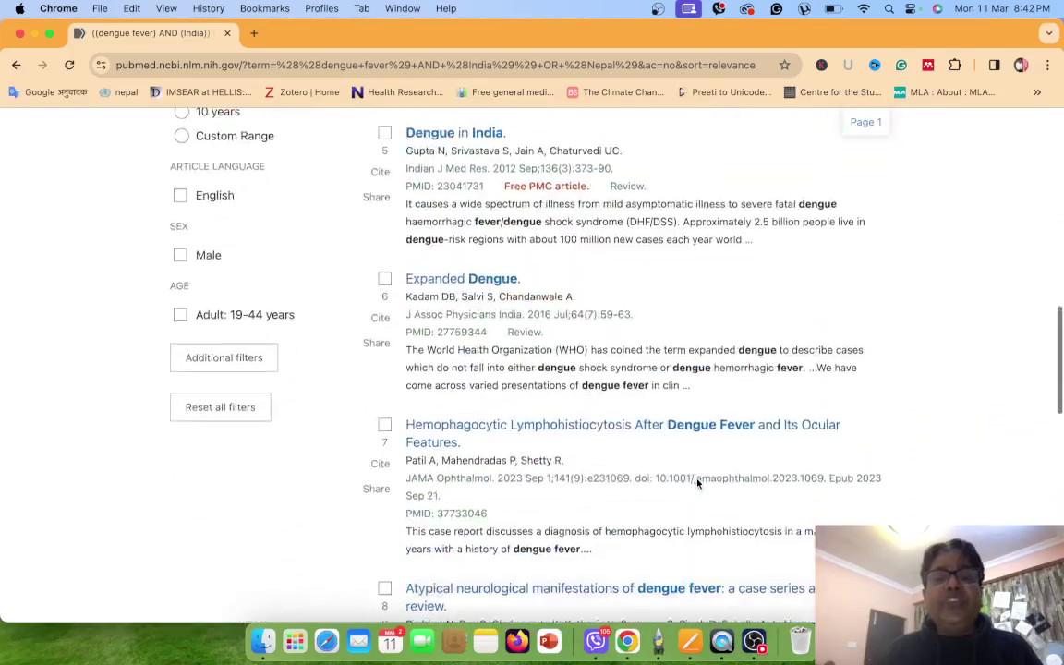
{"action": "scroll", "coordinate": [696, 480], "scroll_direction": "up", "scroll_amount": 15}
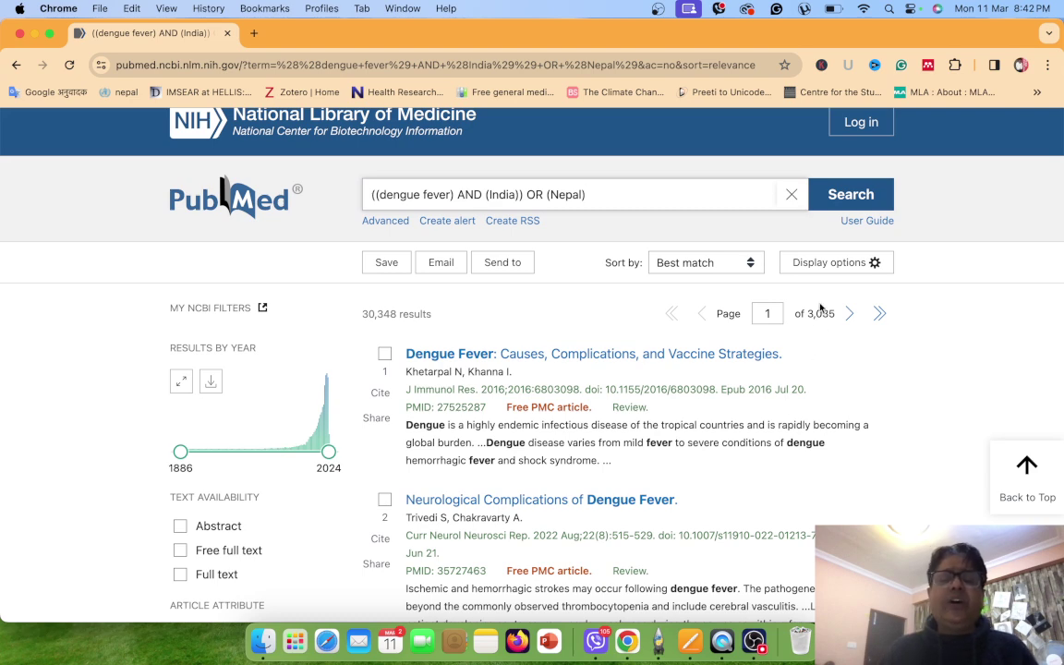
Change the results display format from Summary to Abstract
{"action": "left_click", "coordinate": [832, 267]}
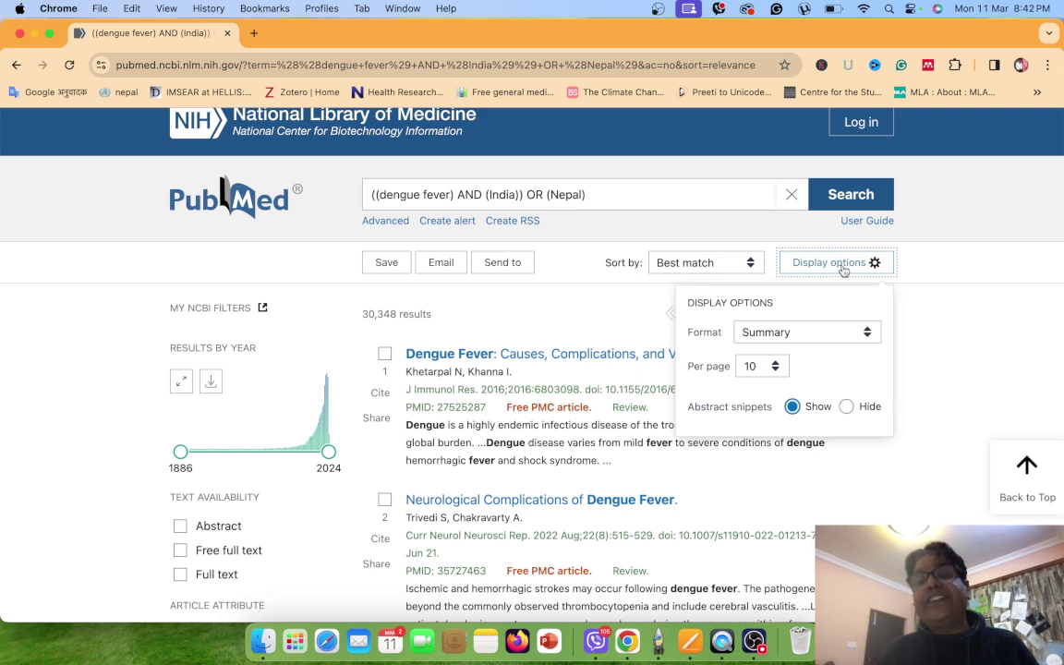
{"action": "left_click", "coordinate": [825, 334]}
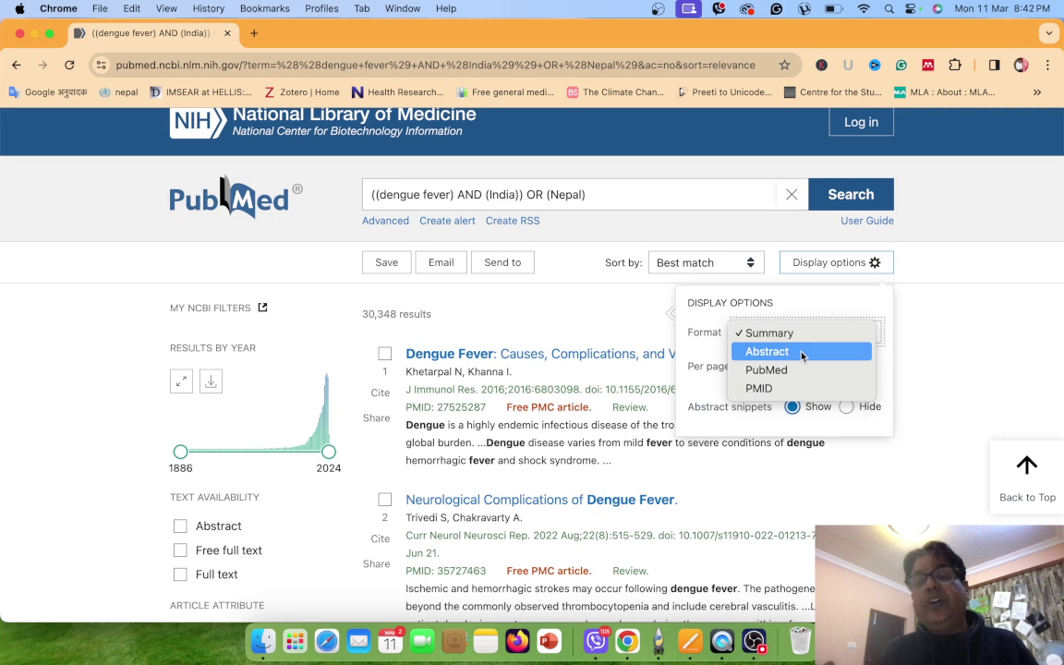
{"action": "left_click", "coordinate": [801, 354]}
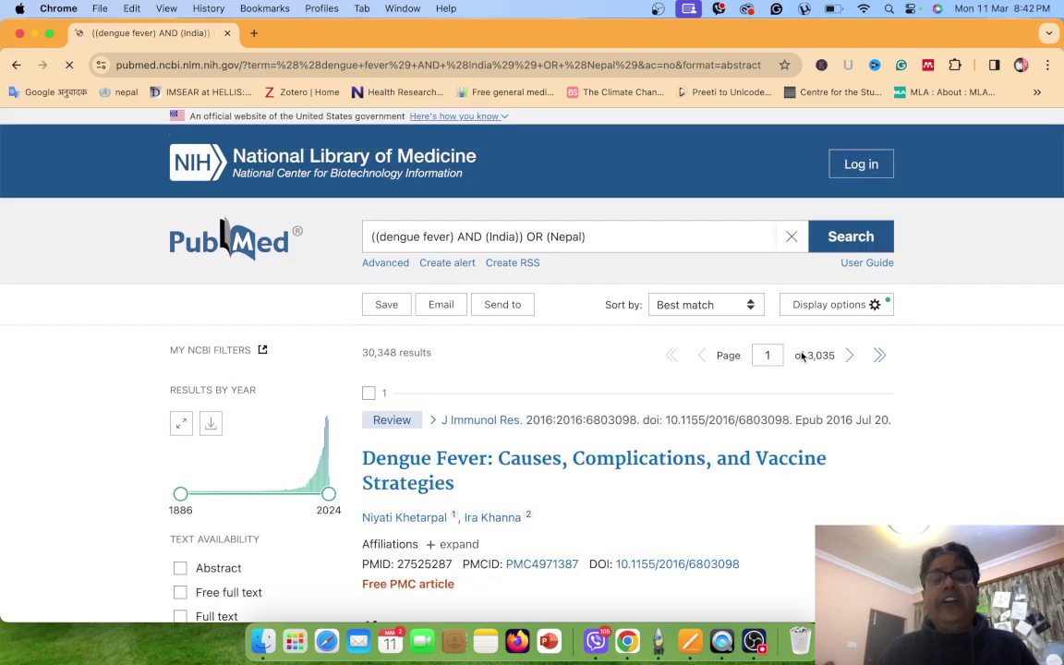
Read the 'Dengue Fever: Causes, Complications, and Vaccine Strategies' abstract, then return to Advanced Search
{"action": "scroll", "coordinate": [860, 501], "scroll_direction": "down", "scroll_amount": 5}
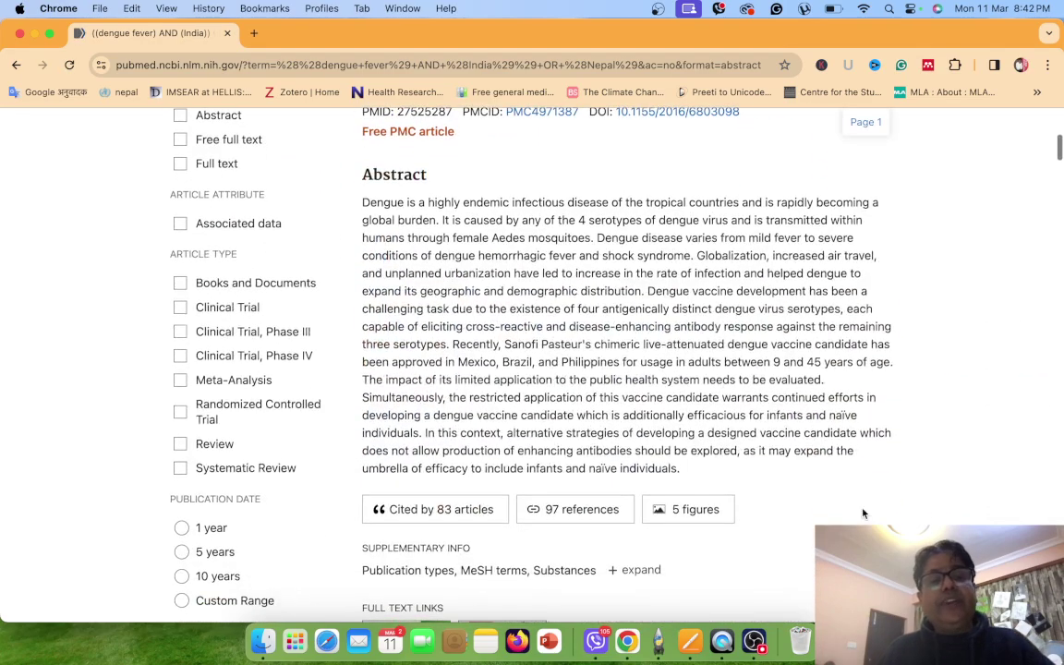
{"action": "scroll", "coordinate": [863, 514], "scroll_direction": "down", "scroll_amount": 2}
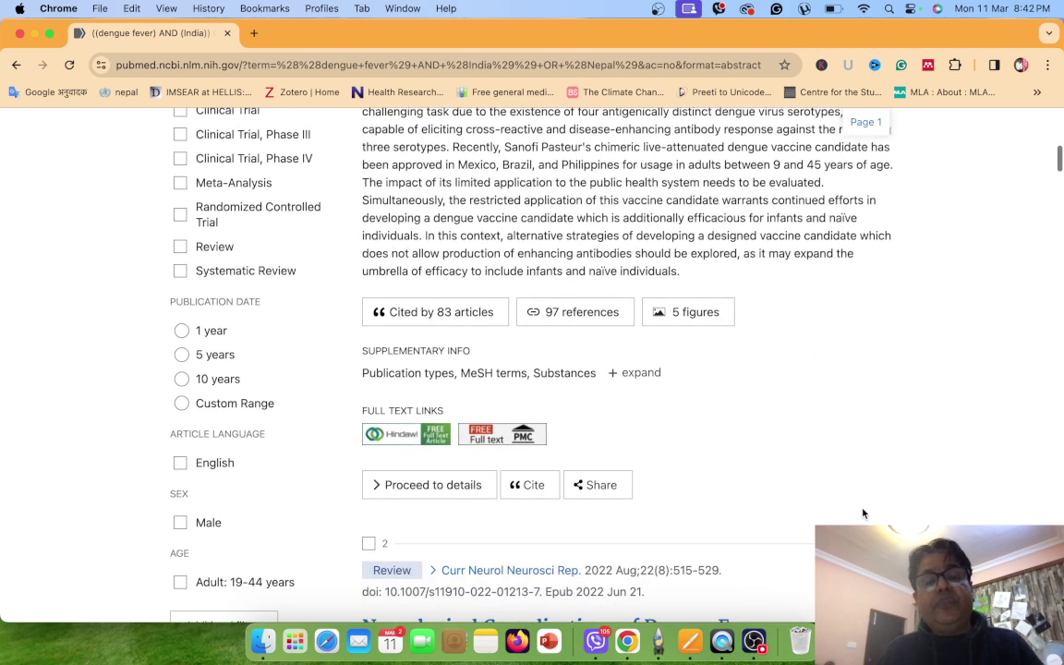
{"action": "scroll", "coordinate": [863, 513], "scroll_direction": "up", "scroll_amount": 3}
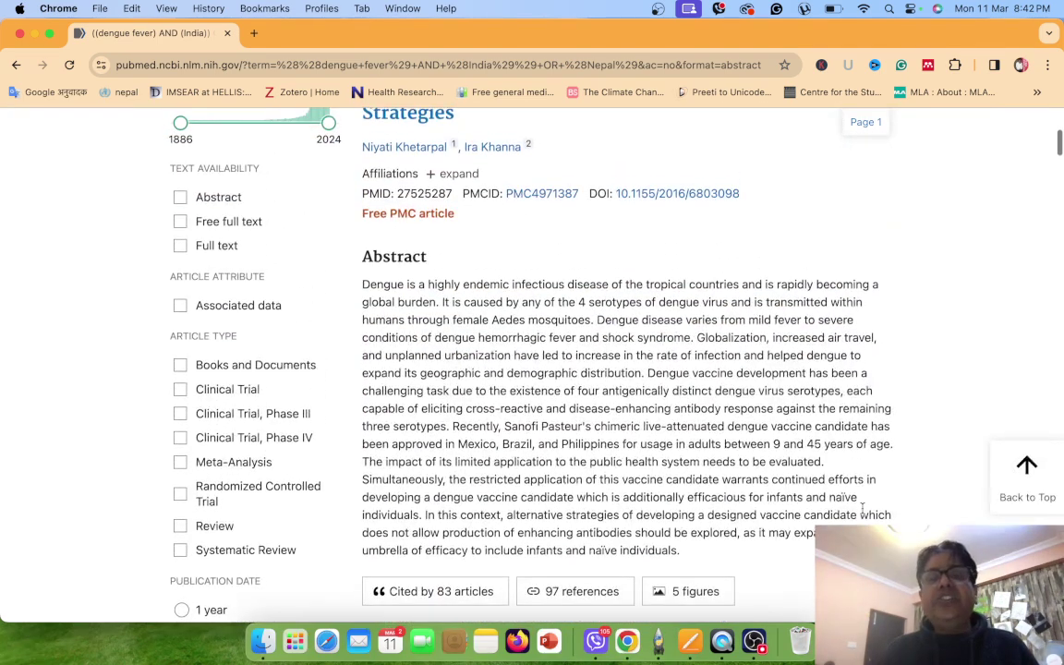
{"action": "scroll", "coordinate": [863, 514], "scroll_direction": "up", "scroll_amount": 4}
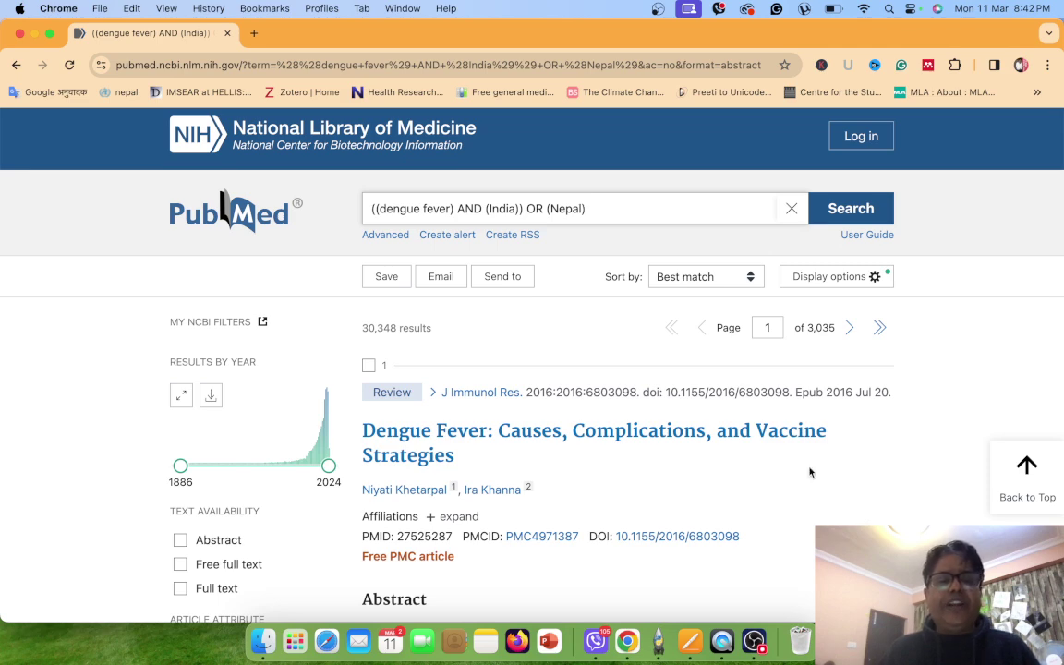
{"action": "left_click", "coordinate": [394, 237]}
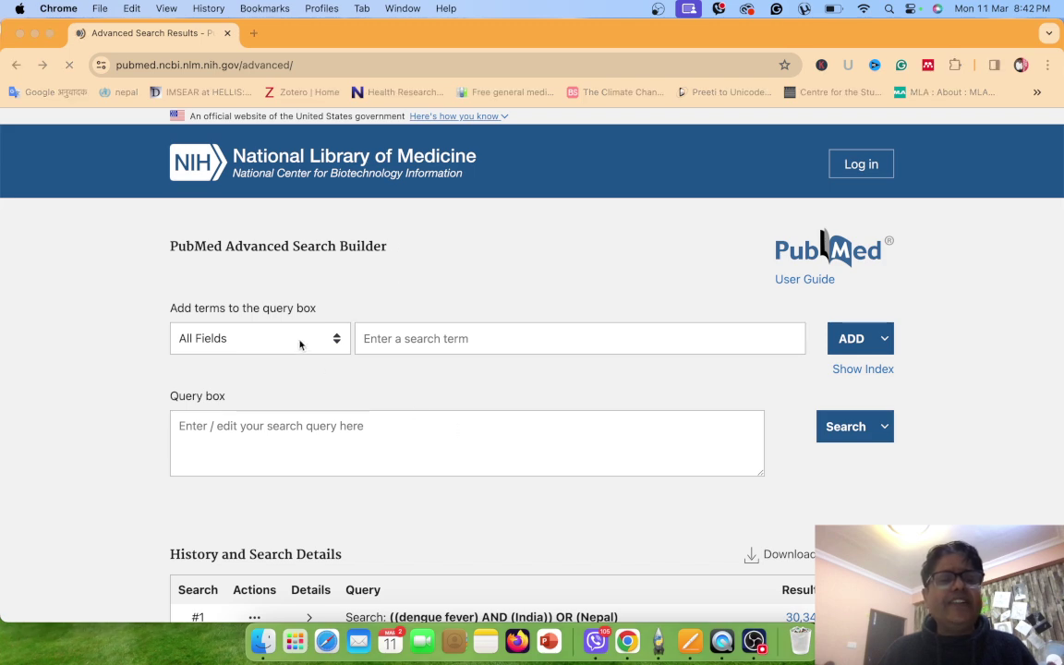
{"action": "left_click", "coordinate": [336, 341]}
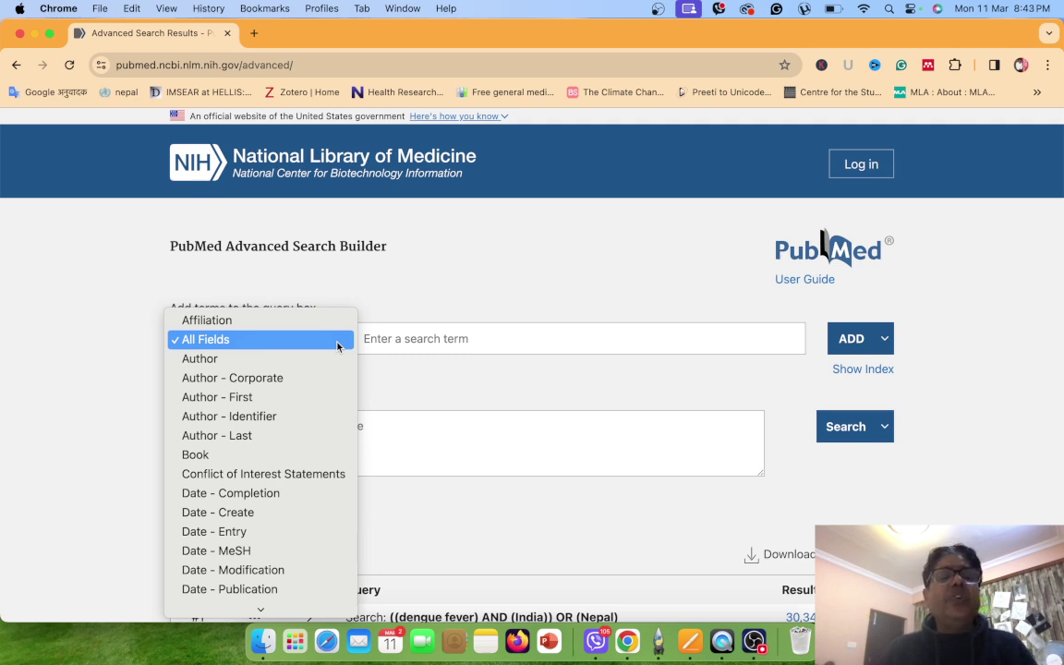
{"action": "left_click", "coordinate": [477, 247]}
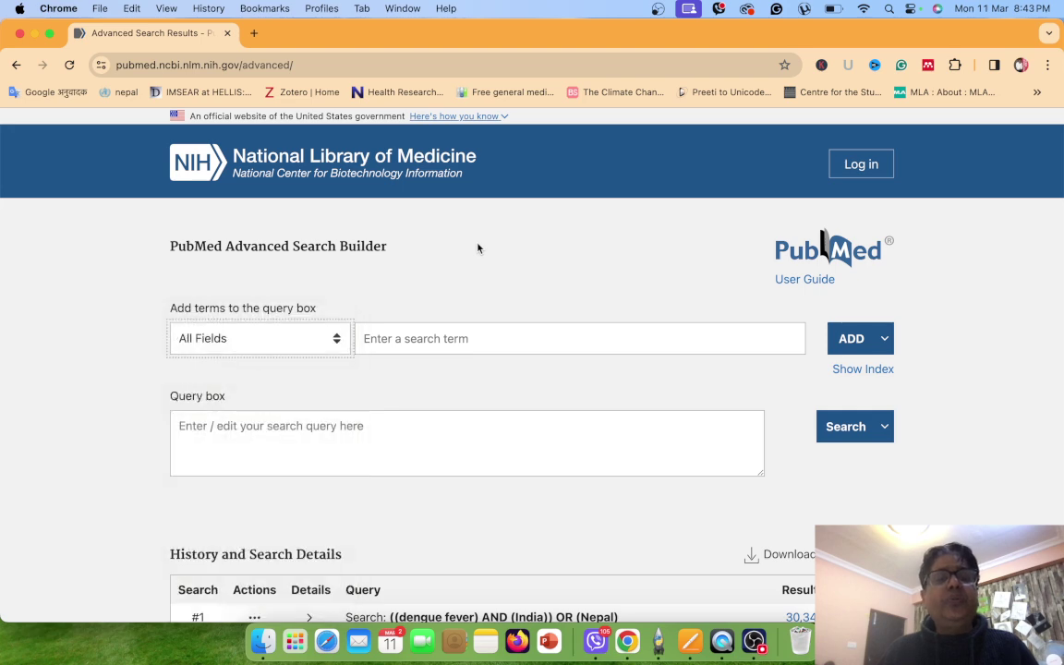